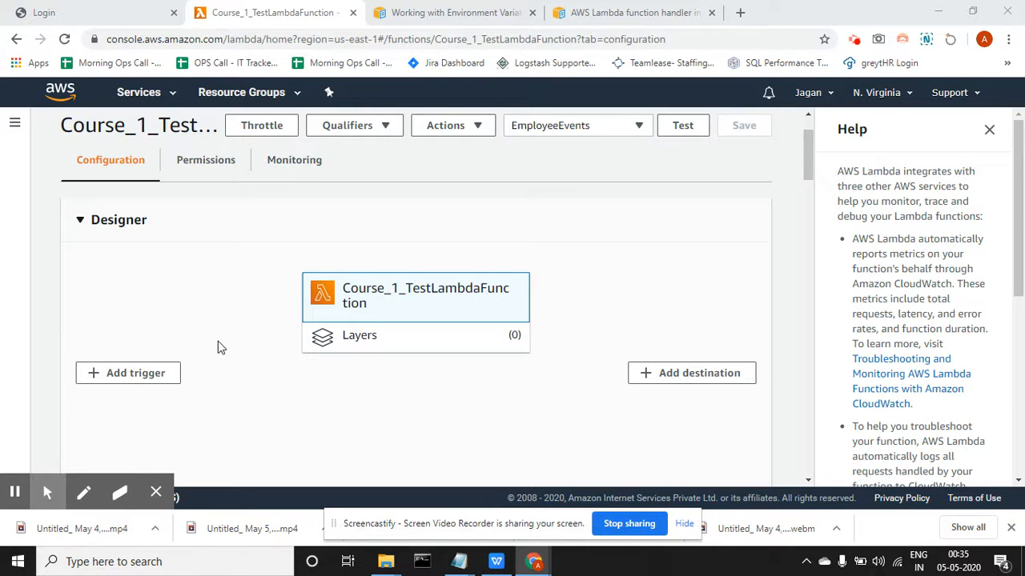
Start adding a trigger to the function, choose API Gateway as its type and view the APIs available to attach.
left_click(146, 379)
left_click(163, 269)
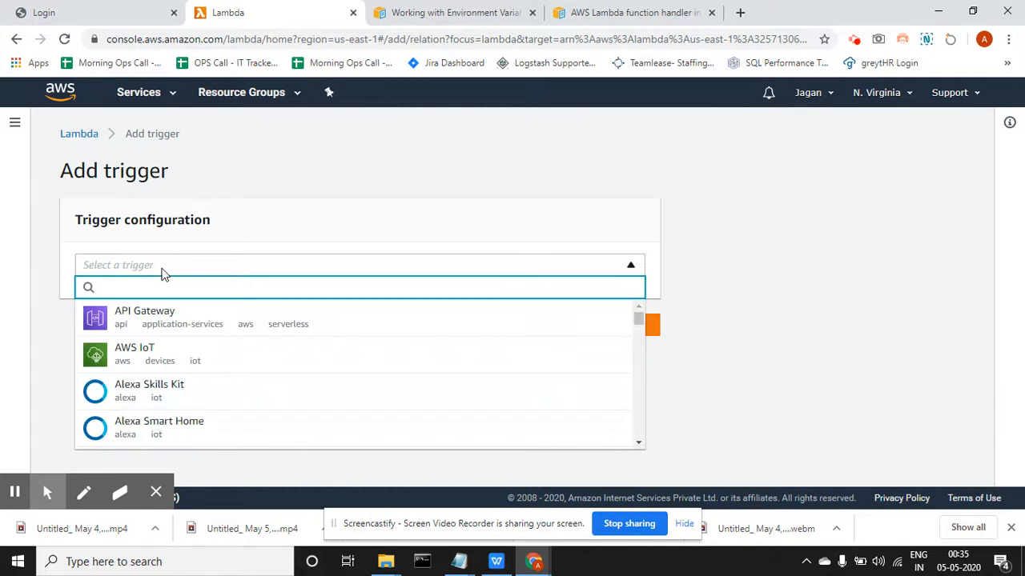
left_click(165, 334)
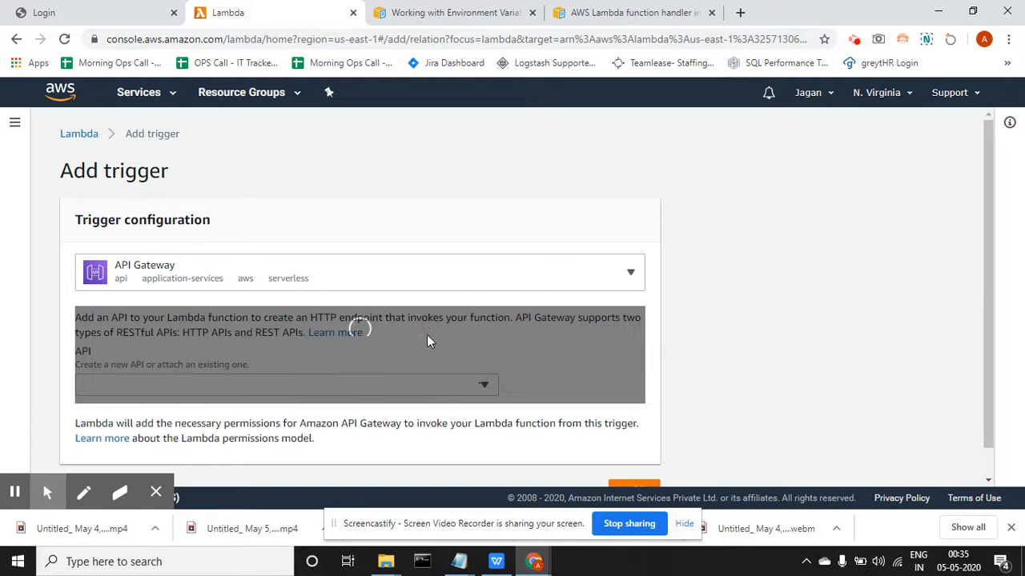
left_click(437, 394)
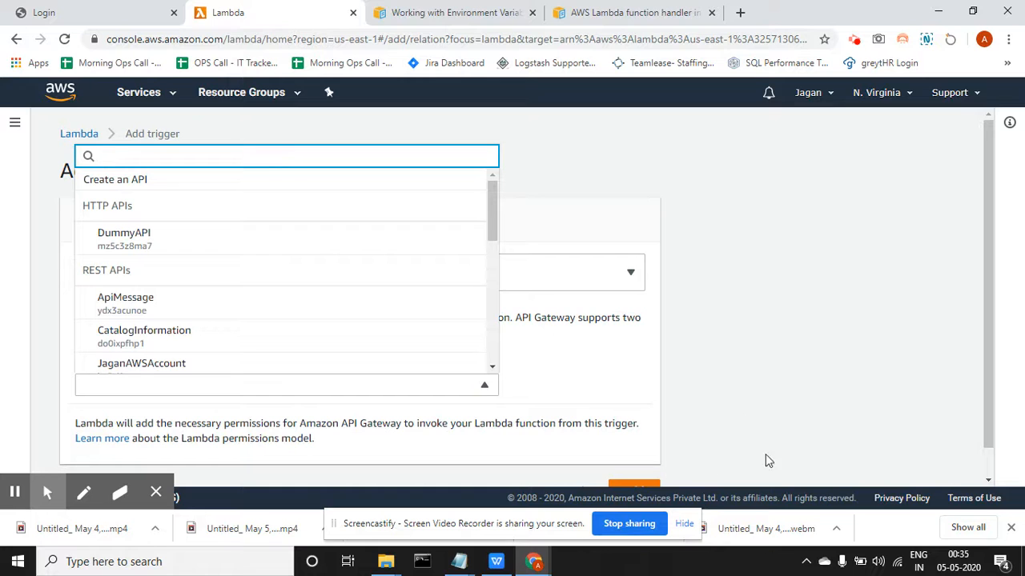
left_click(752, 349)
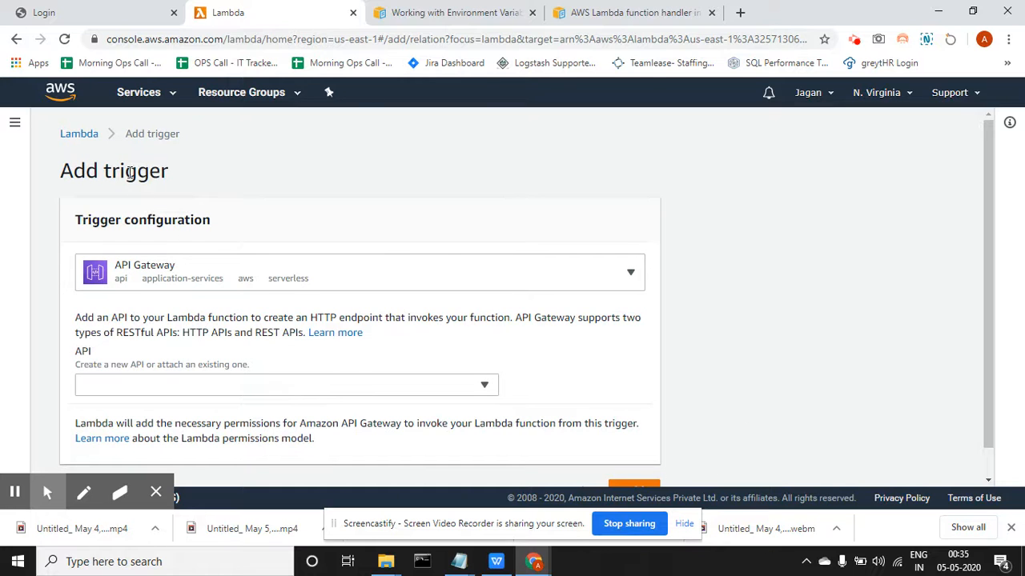
Look over the Lambda dashboard's account-level metrics and the Applications list.
left_click(79, 134)
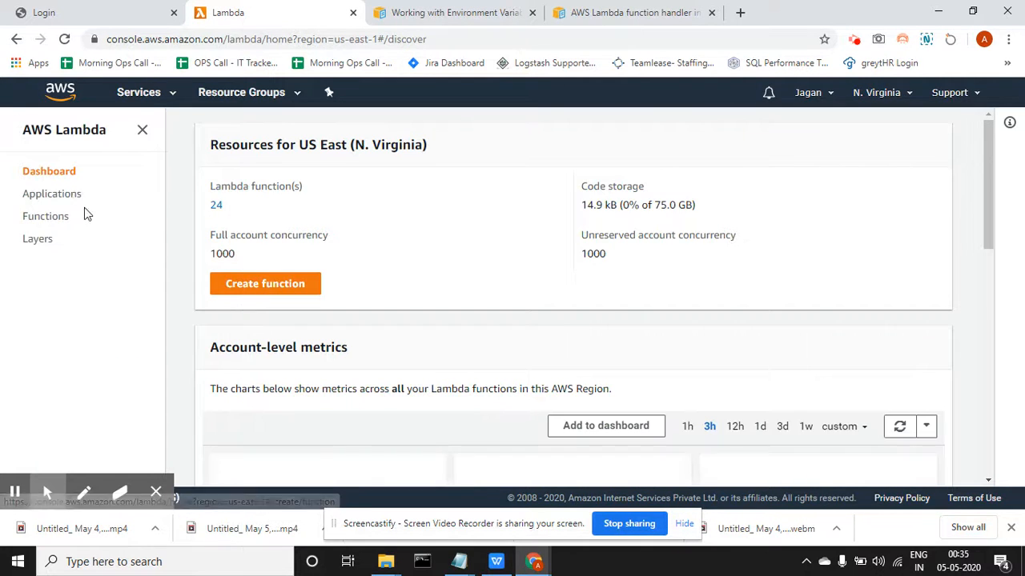
scroll(504, 374, "down", 2)
scroll(487, 393, "down", 3)
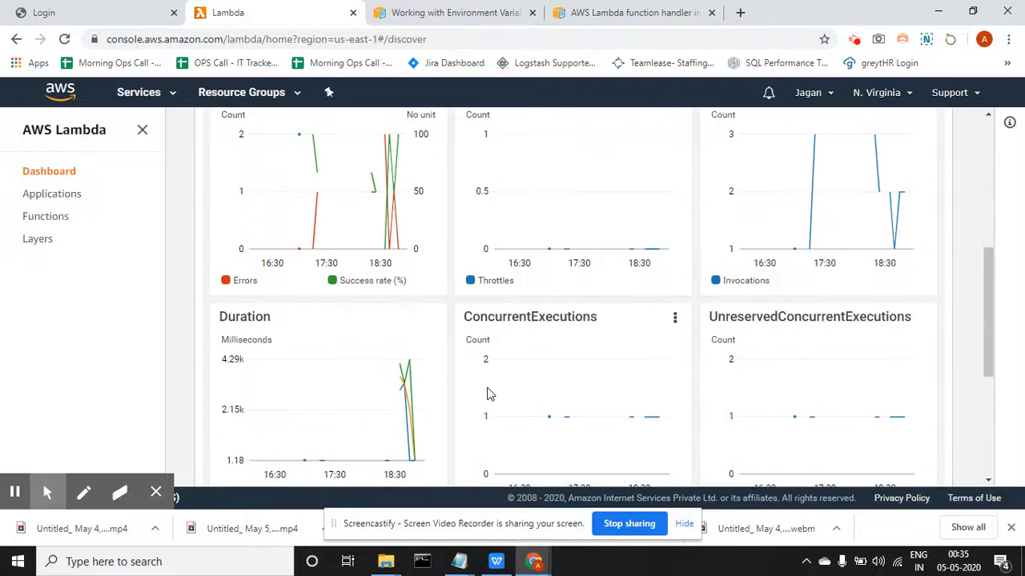
scroll(371, 331, "up", 5)
left_click(50, 195)
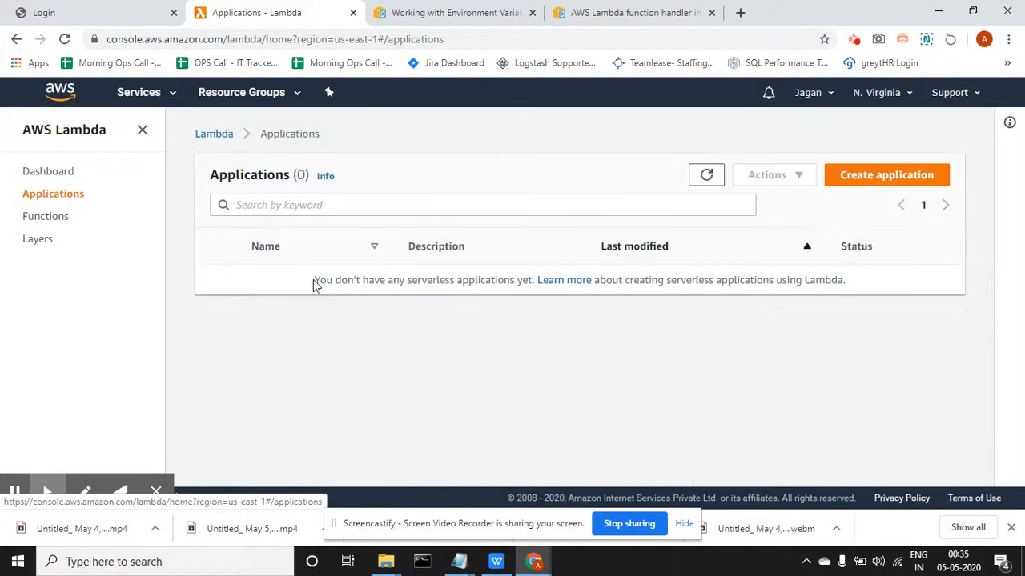
left_click(213, 135)
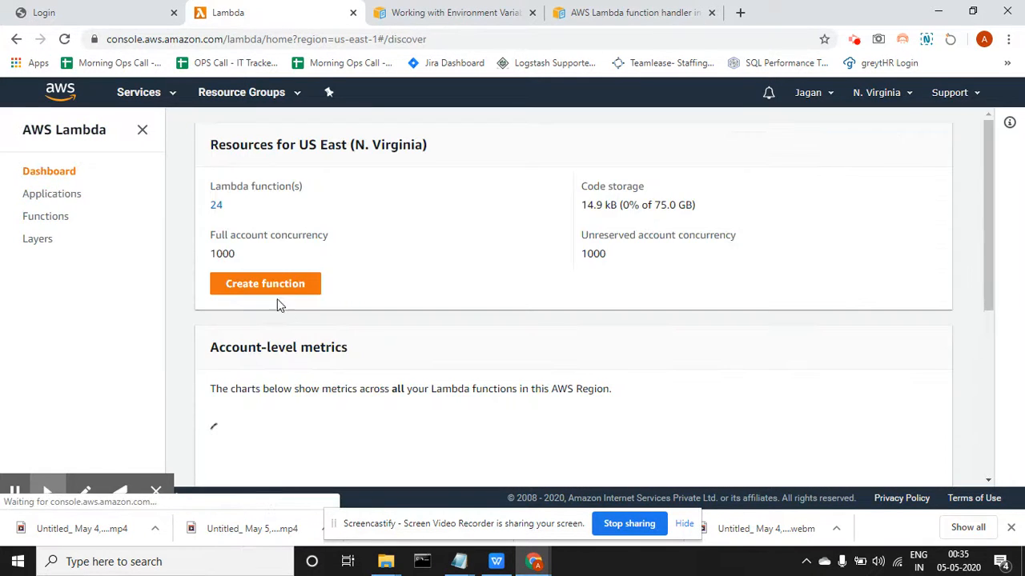
left_click(46, 200)
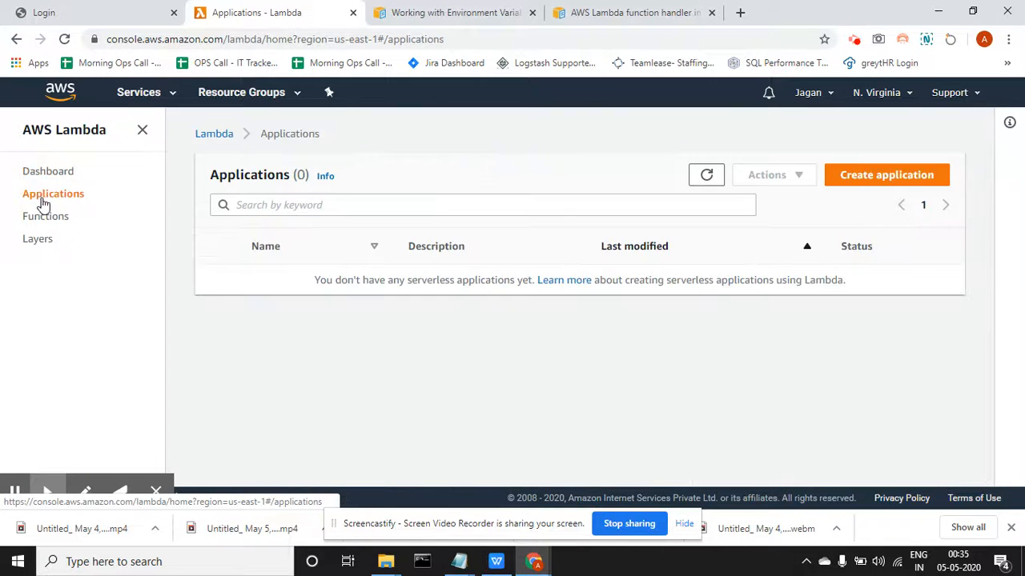
Open the configuration of Course_1_TestLambdaFunction from the list of functions.
left_click(40, 220)
left_click(298, 285)
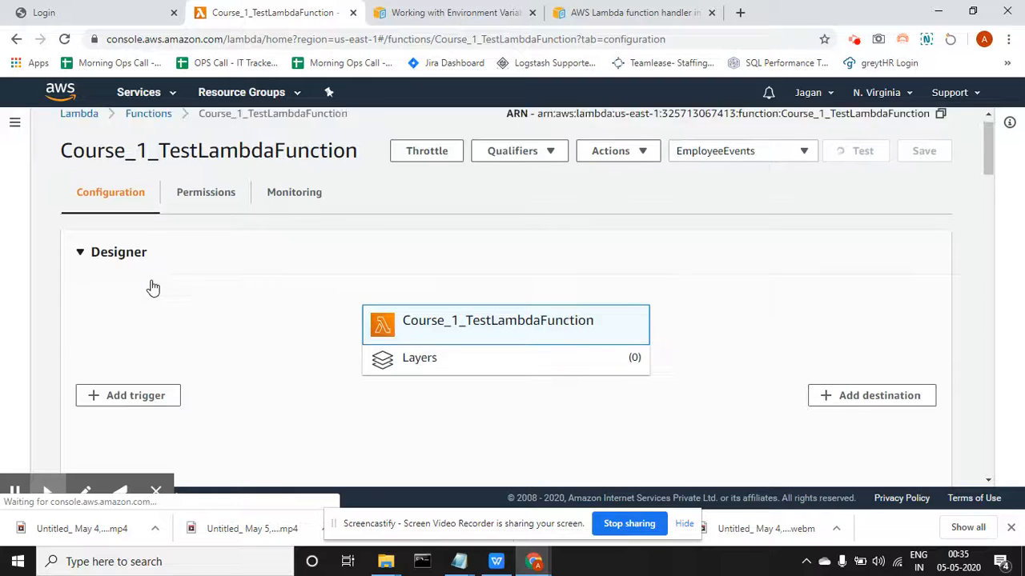
scroll(129, 320, "down", 1)
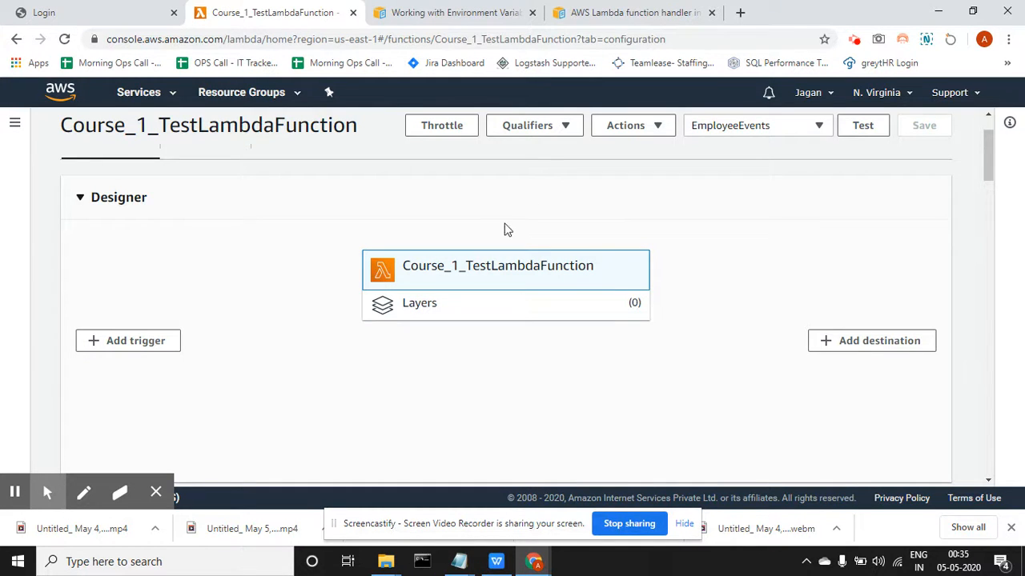
Start adding a destination, view the available destination types, and return to Course_1_TestLambdaFunction without saving.
left_click(895, 349)
scroll(362, 312, "down", 2)
left_click(217, 352)
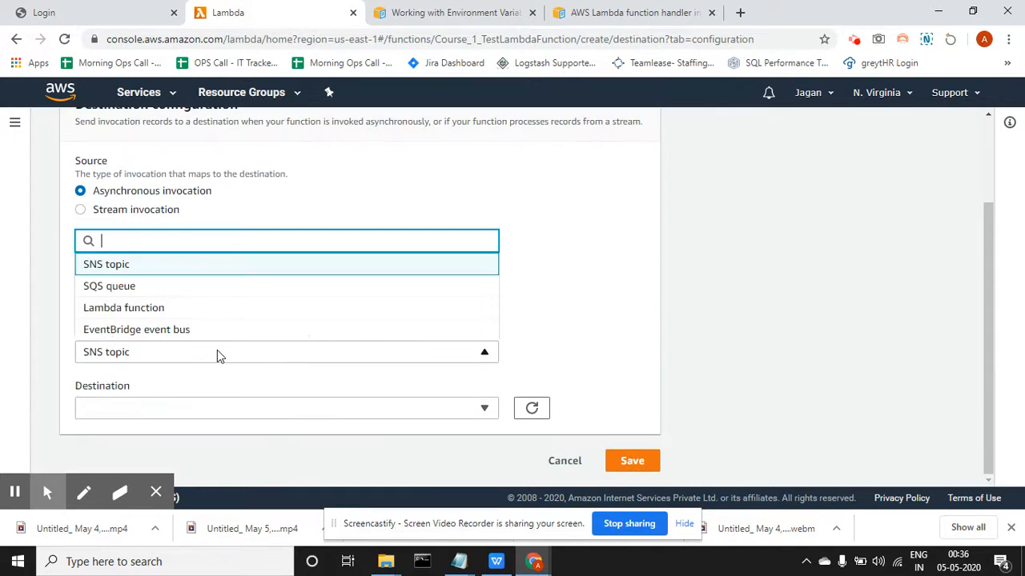
left_click(518, 229)
scroll(294, 209, "up", 2)
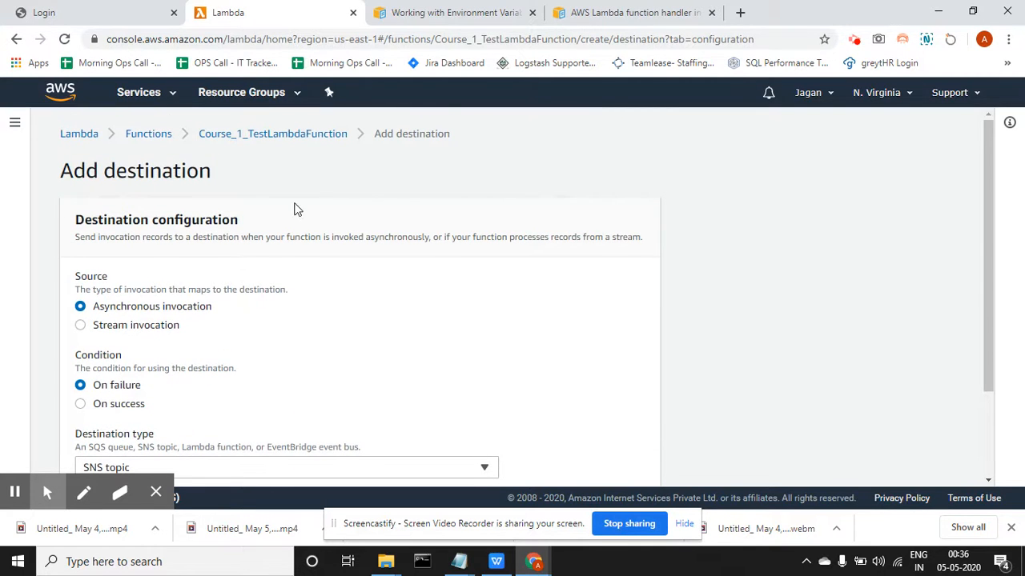
left_click(290, 139)
Examine the function's designer, function code, environment variables, tags and basic settings sections.
scroll(162, 279, "down", 3)
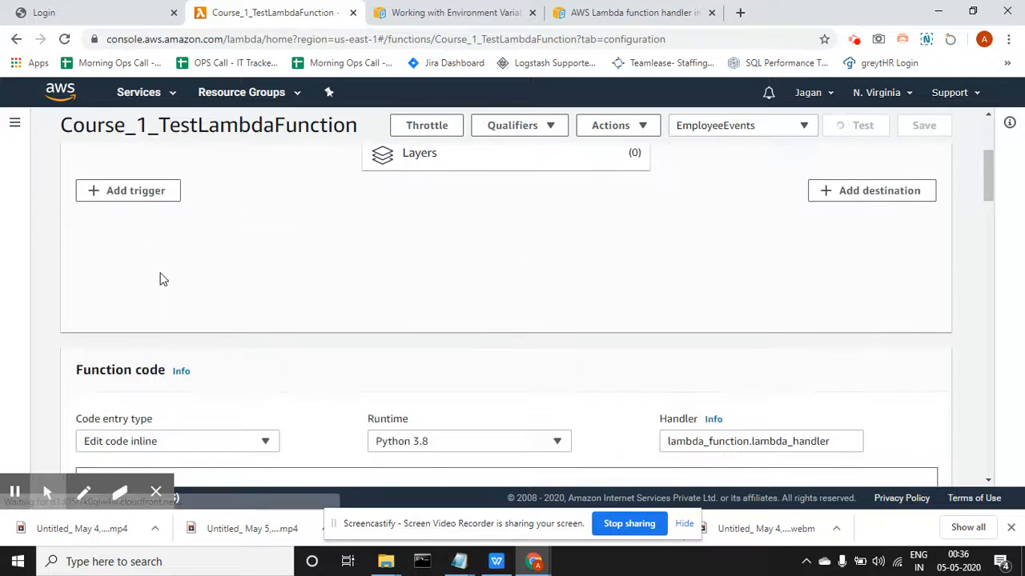
scroll(165, 282, "down", 5)
scroll(372, 367, "up", 3)
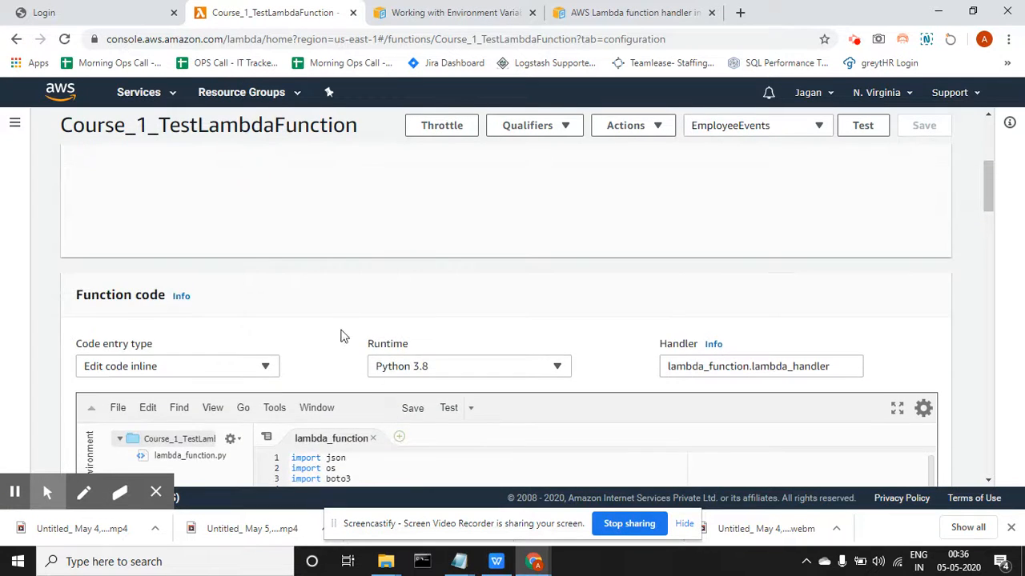
scroll(437, 424, "up", 4)
scroll(417, 356, "down", 6)
scroll(382, 385, "down", 3)
scroll(382, 385, "down", 3)
scroll(144, 269, "down", 8)
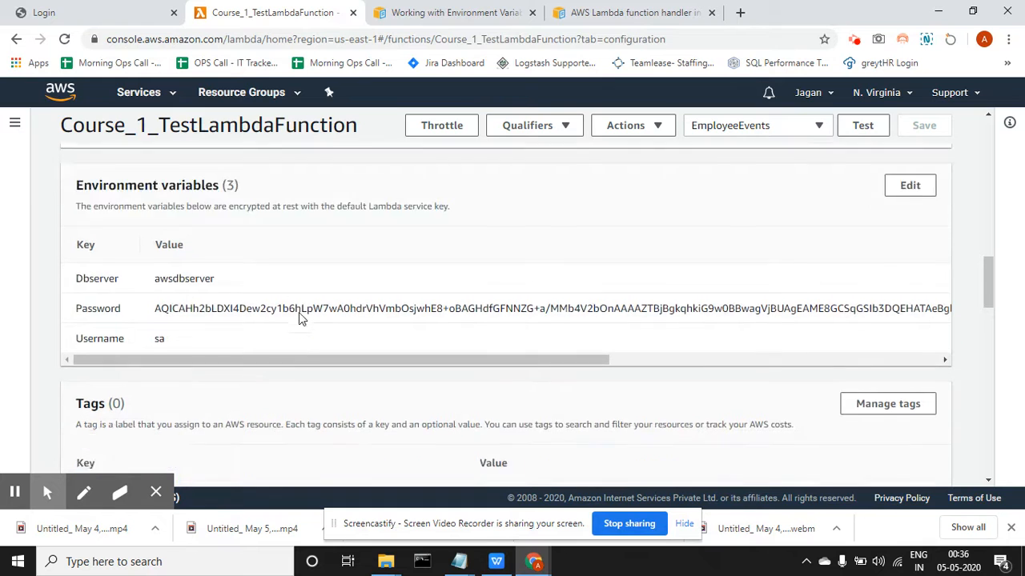
scroll(205, 326, "up", 1)
scroll(194, 286, "down", 4)
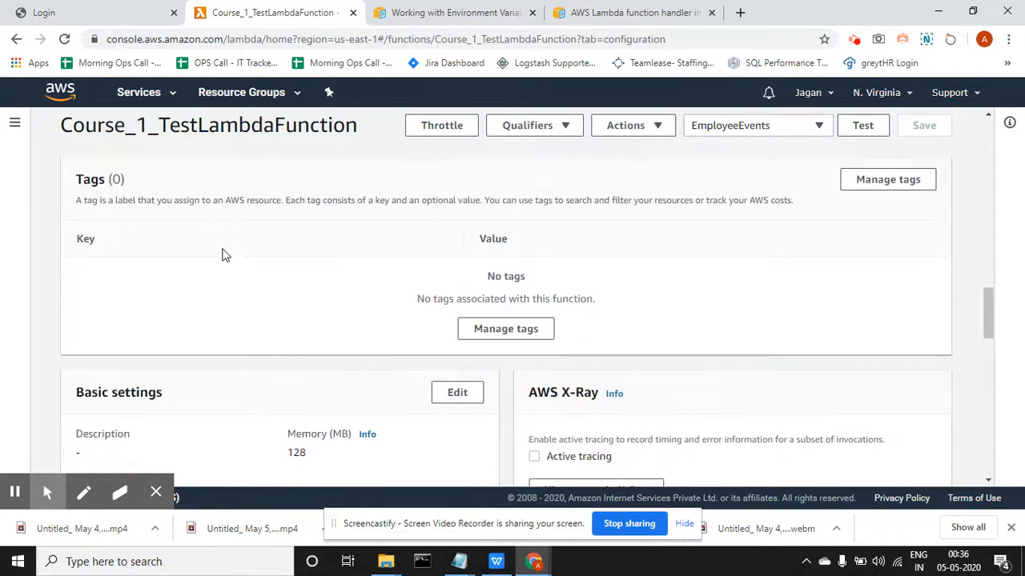
scroll(224, 256, "up", 4)
scroll(210, 330, "down", 3)
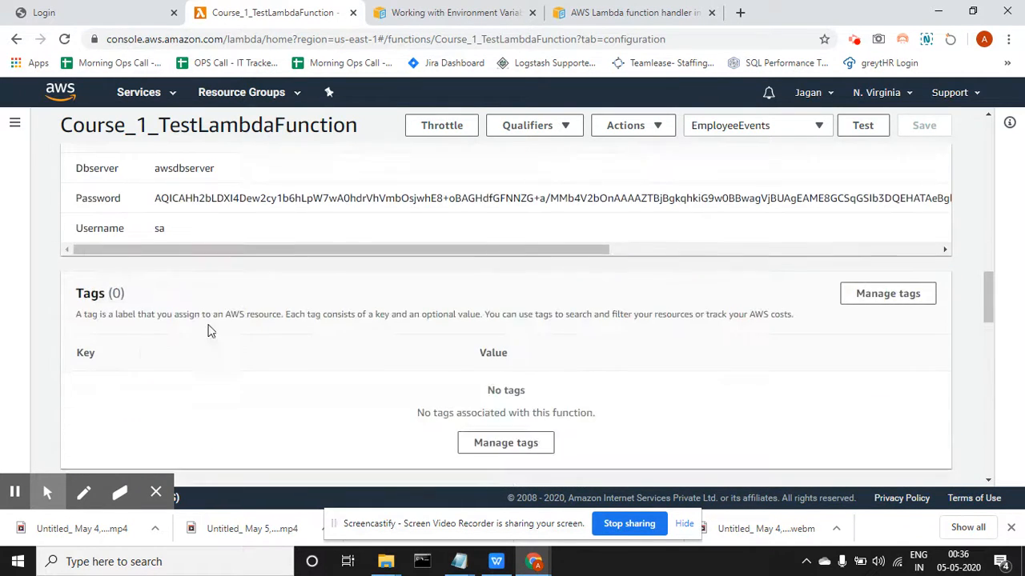
scroll(208, 345, "down", 2)
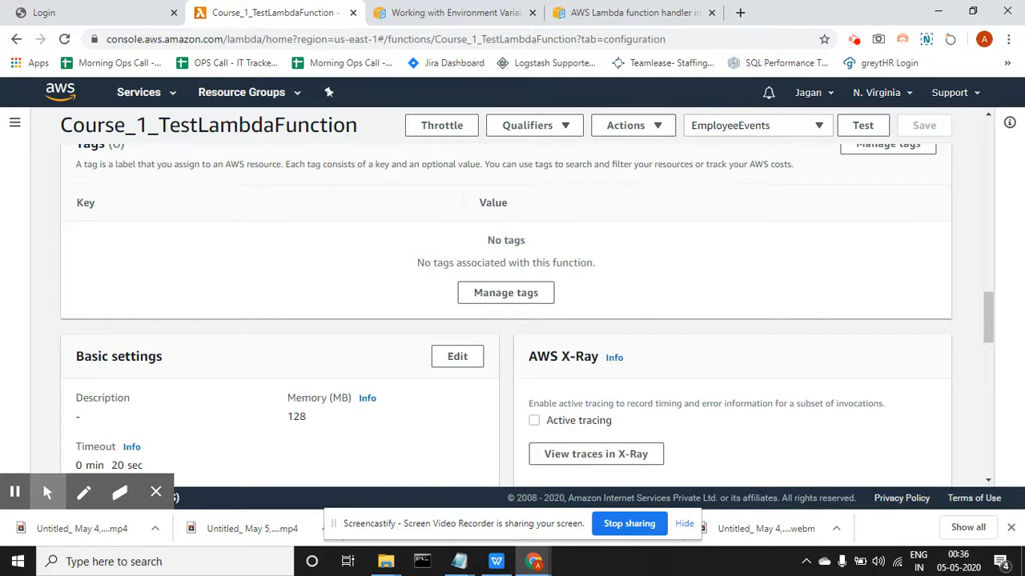
scroll(480, 289, "down", 2)
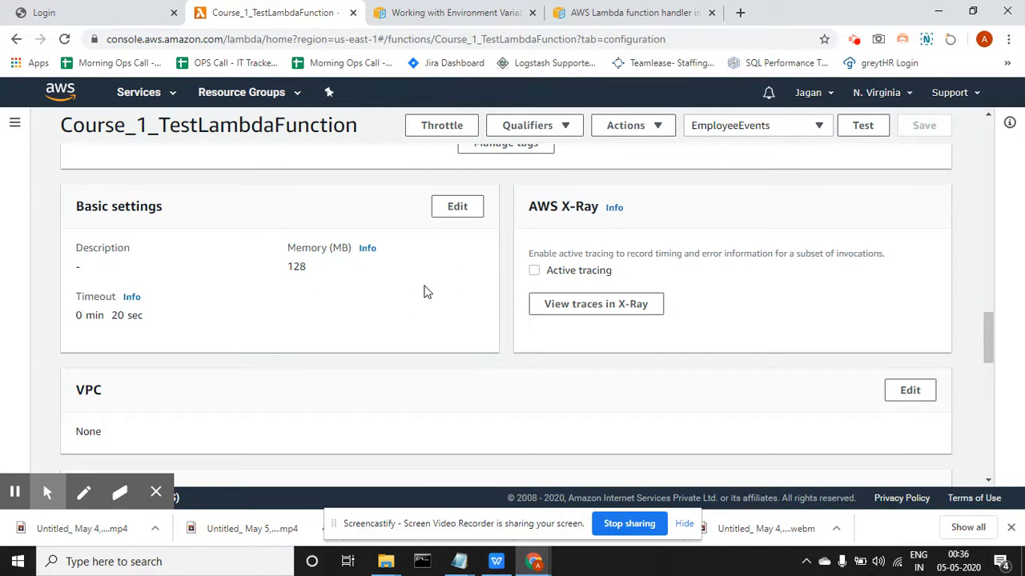
scroll(425, 292, "up", 1)
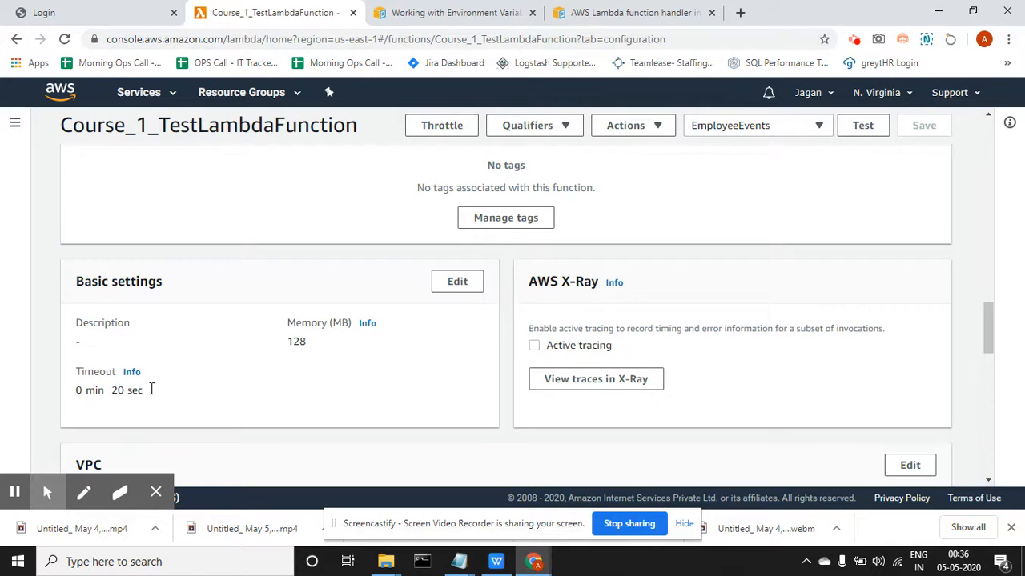
Edit the function's basic settings to try a timeout of 15 min 0 sec.
left_click(457, 281)
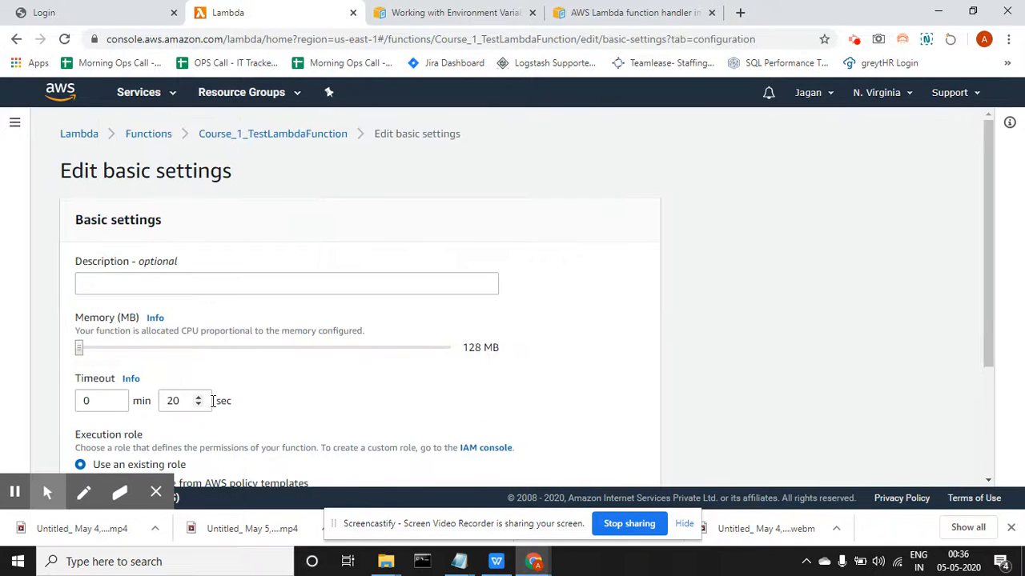
scroll(213, 402, "down", 1)
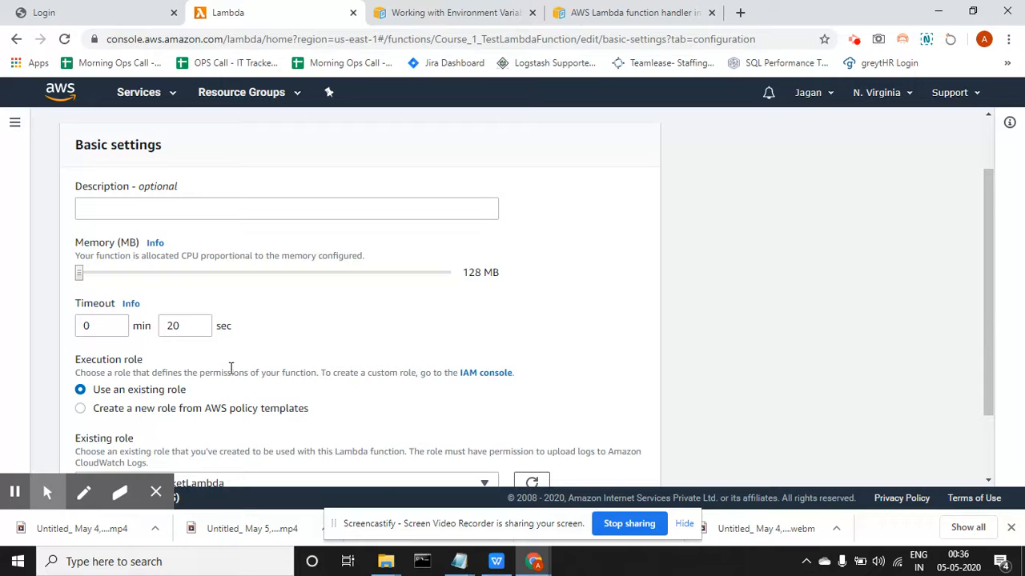
left_click(198, 322)
left_click_drag(107, 330, 82, 336)
type("1")
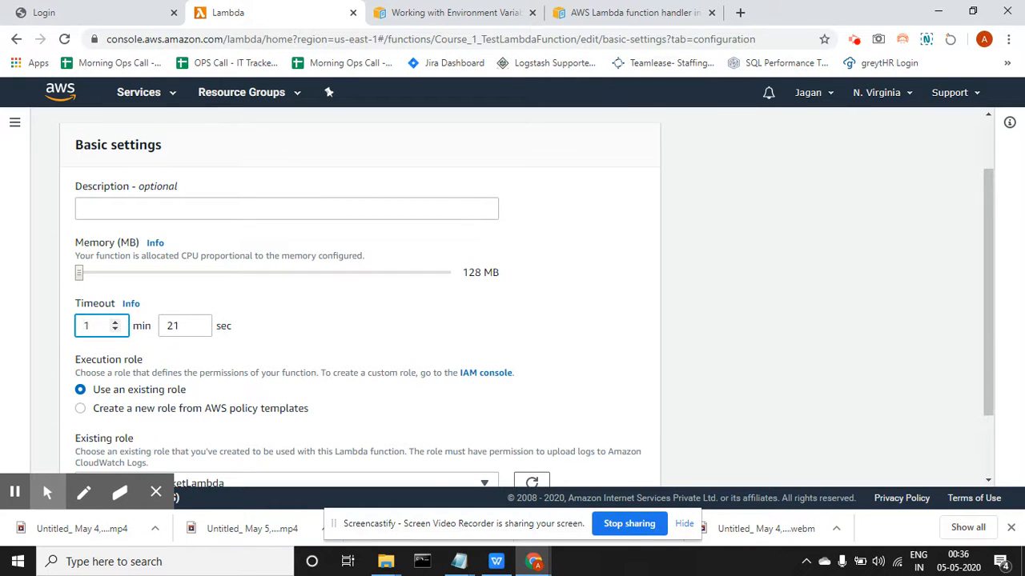
type("5")
left_click_drag(194, 325, 161, 326)
type("0")
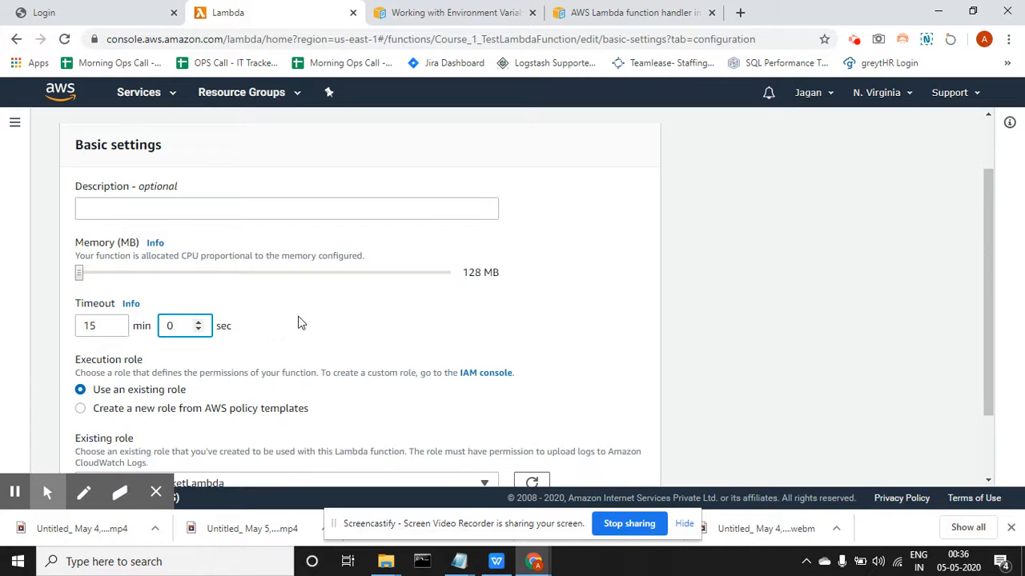
Try raising the memory to 3008 MB, return it to 128 MB, and cancel the basic settings edit.
left_click_drag(442, 278, 448, 272)
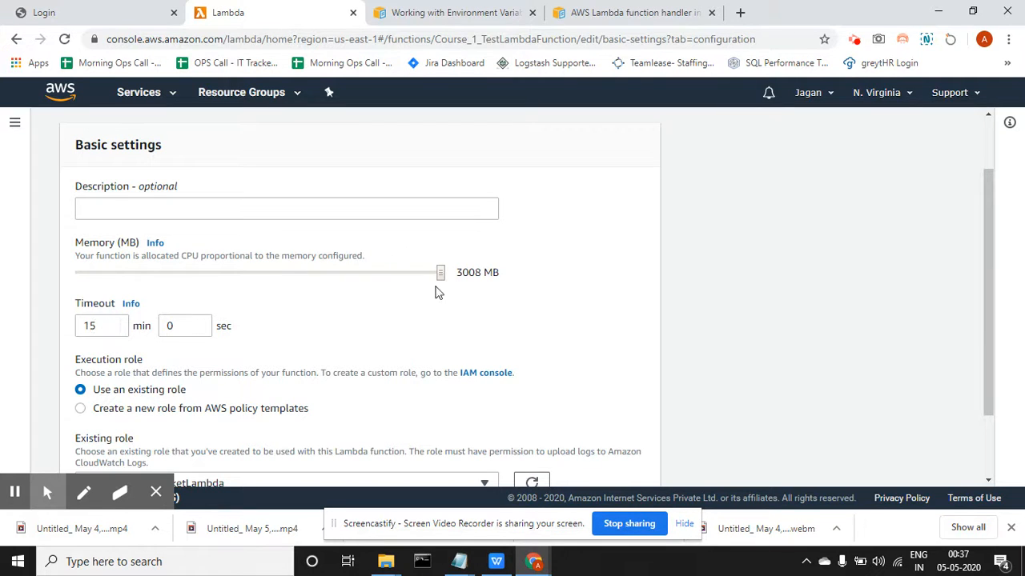
left_click_drag(440, 273, 40, 257)
scroll(577, 253, "down", 2)
left_click(632, 461)
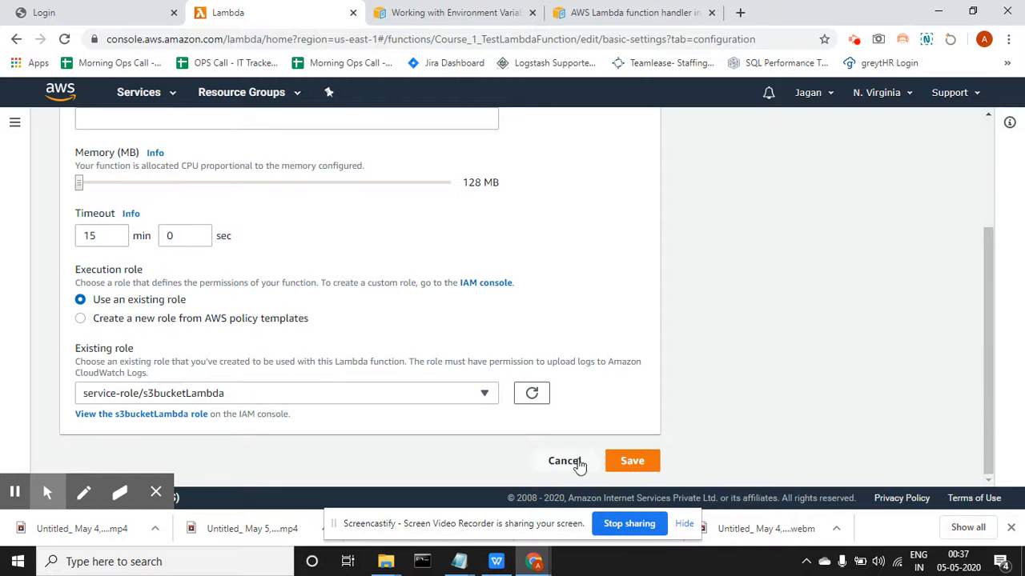
Examine the function's AWS X-Ray and VPC sections and open the help information for AWS X-Ray.
scroll(339, 345, "down", 3)
scroll(301, 360, "down", 15)
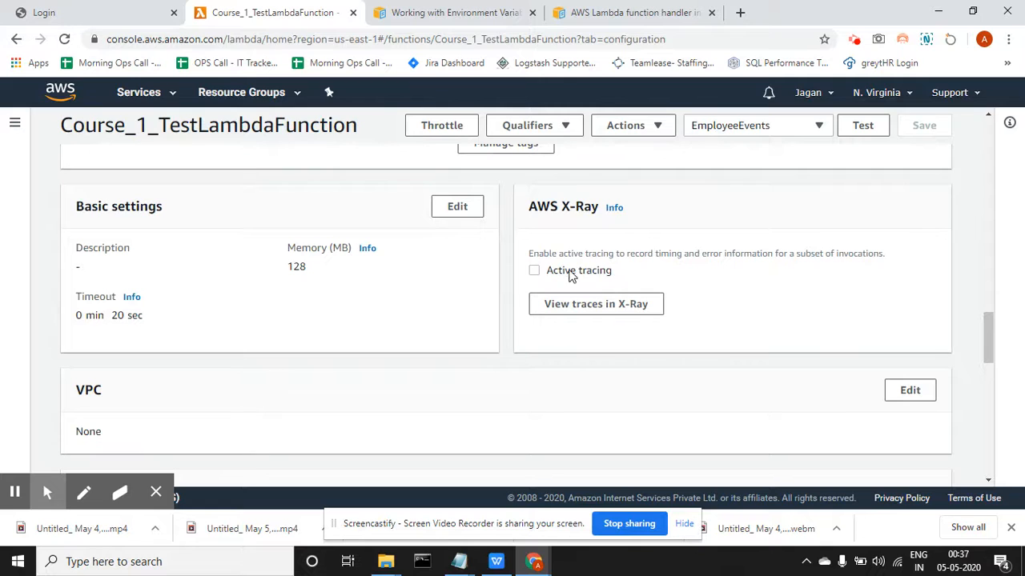
scroll(242, 343, "down", 1)
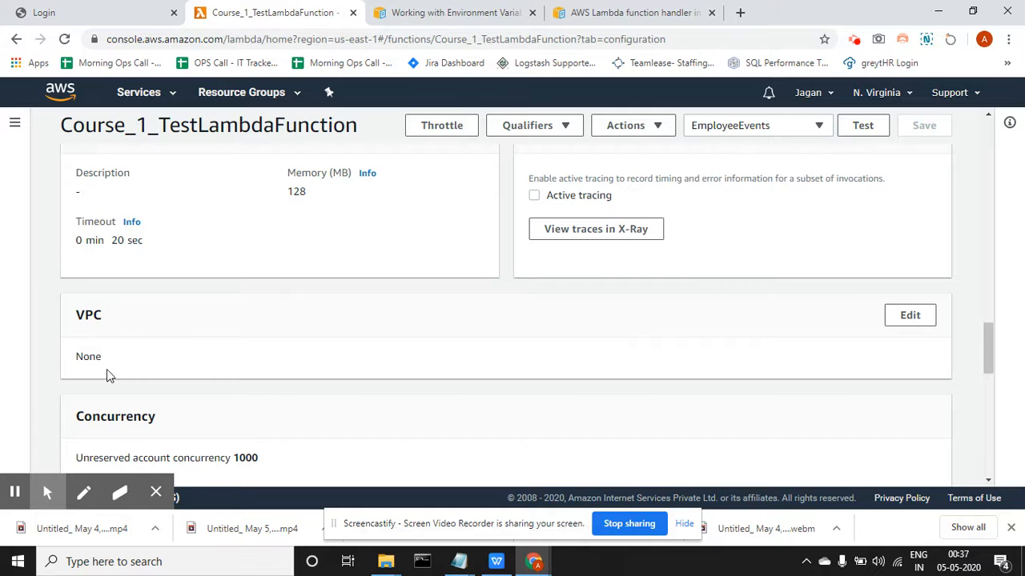
scroll(213, 351, "down", 1)
scroll(213, 350, "up", 1)
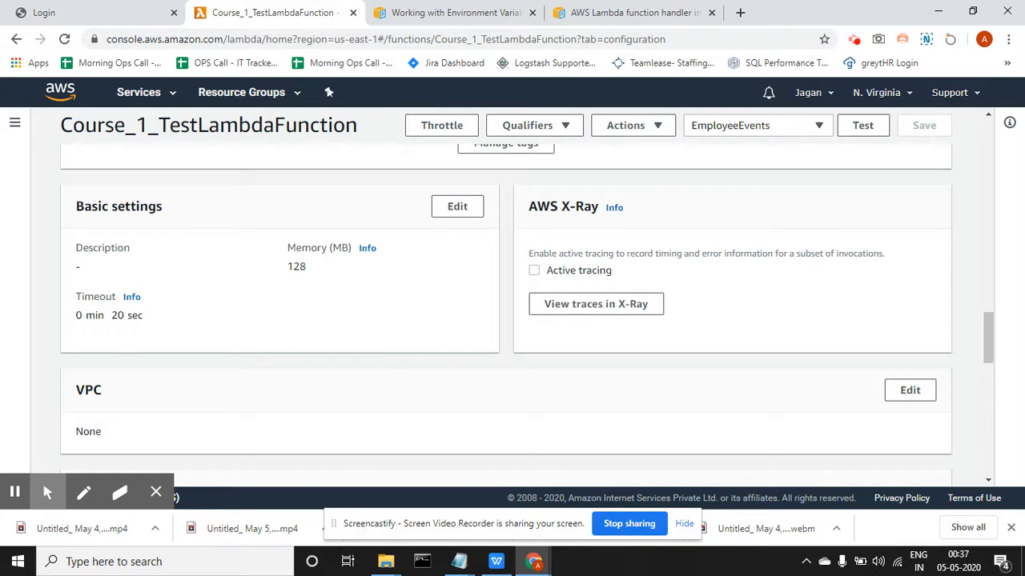
scroll(629, 249, "up", 1)
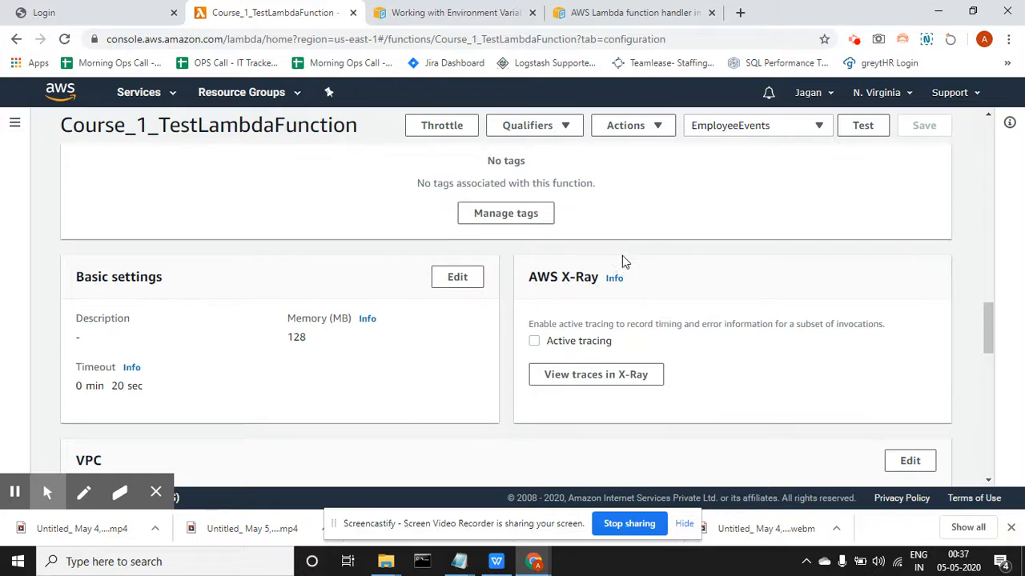
scroll(636, 290, "down", 1)
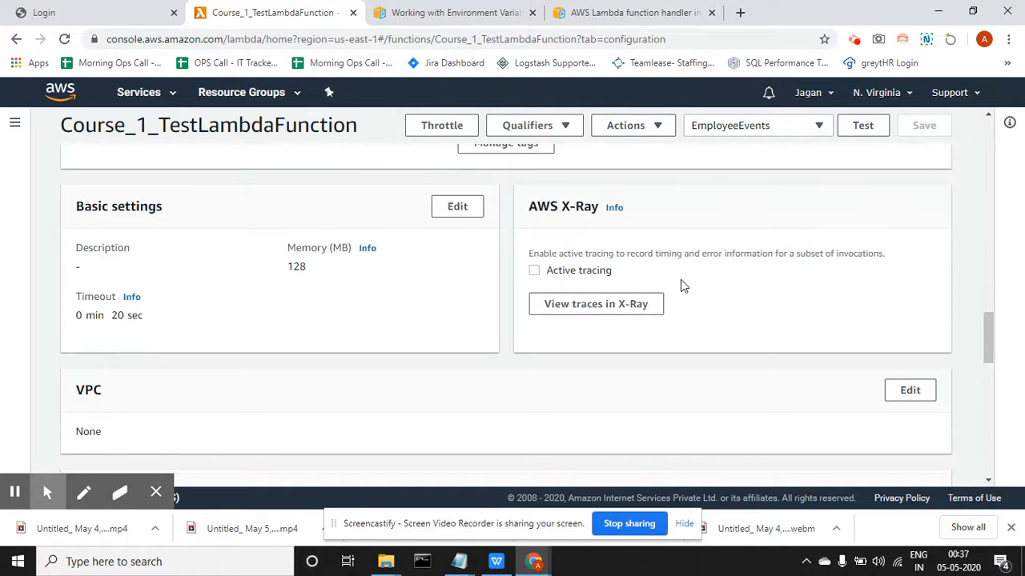
left_click(614, 208)
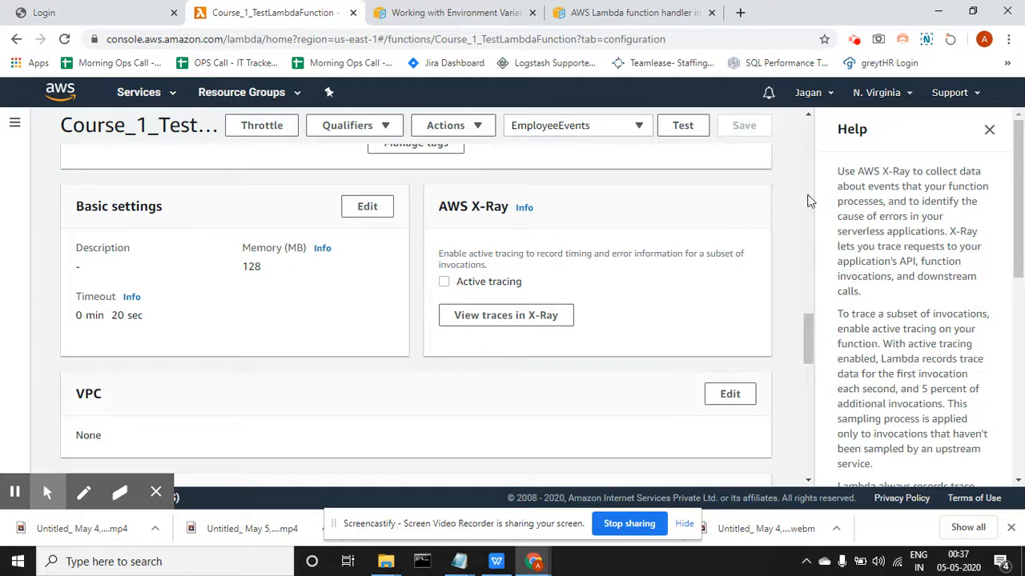
Review the unreserved account limit in the Concurrency section and switch the function to Reserve concurrency.
scroll(405, 377, "down", 4)
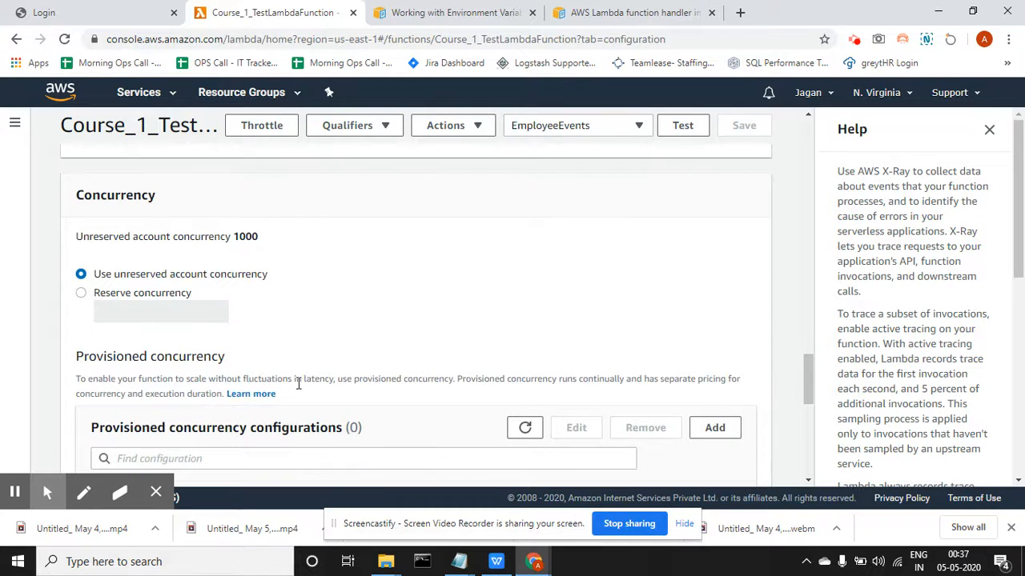
scroll(243, 375, "down", 1)
scroll(240, 370, "up", 1)
left_click_drag(81, 197, 157, 197)
left_click(185, 197)
double_click(244, 236)
left_click(82, 294)
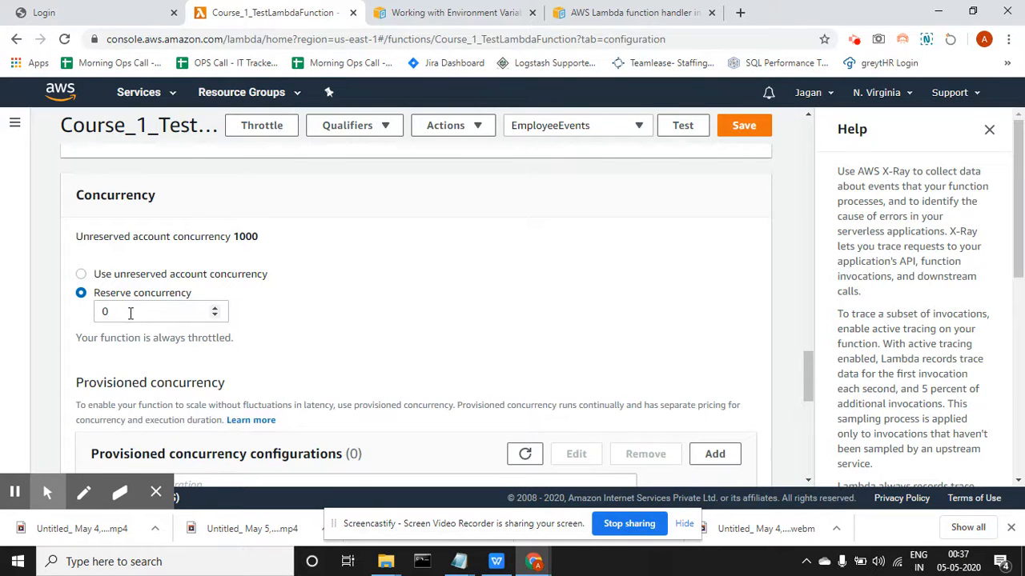
Try reserving a concurrency of 1000 and 10000 for the function.
left_click(132, 314)
double_click(103, 313)
type("1000")
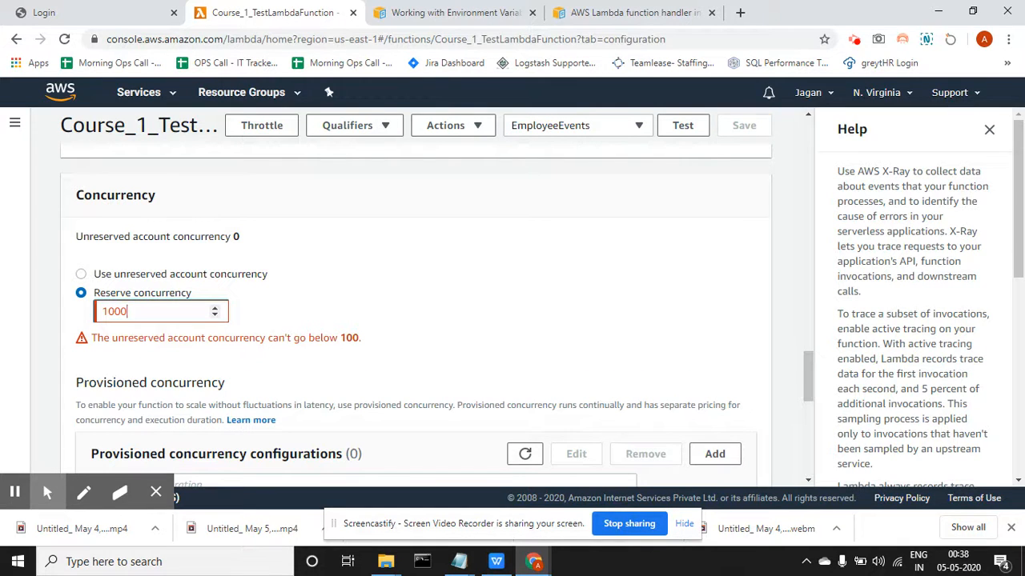
type("0")
Replace the reserved concurrency value with 0 and raise it to 200.
left_click_drag(149, 312, 73, 317)
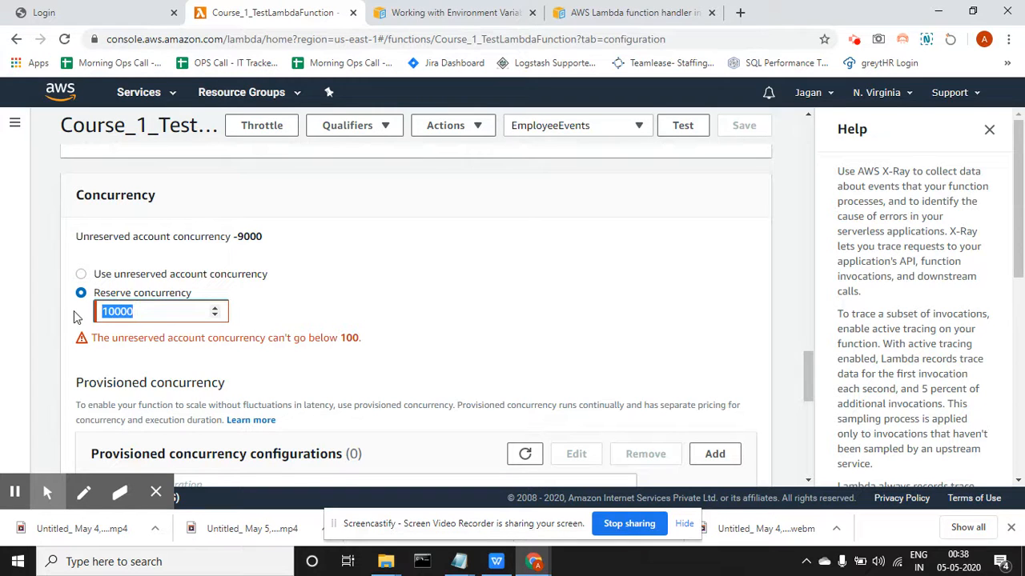
type("0")
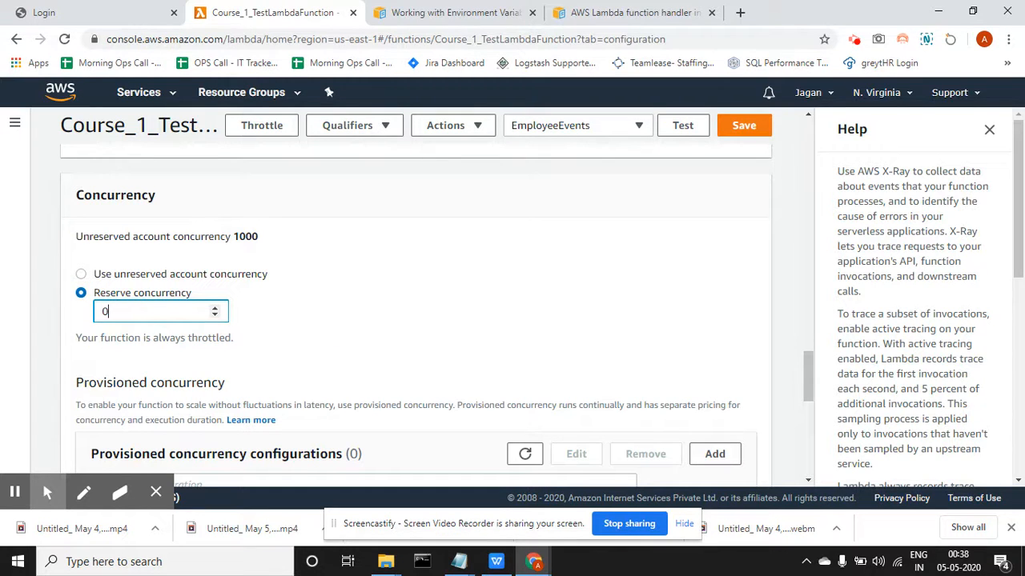
type("200")
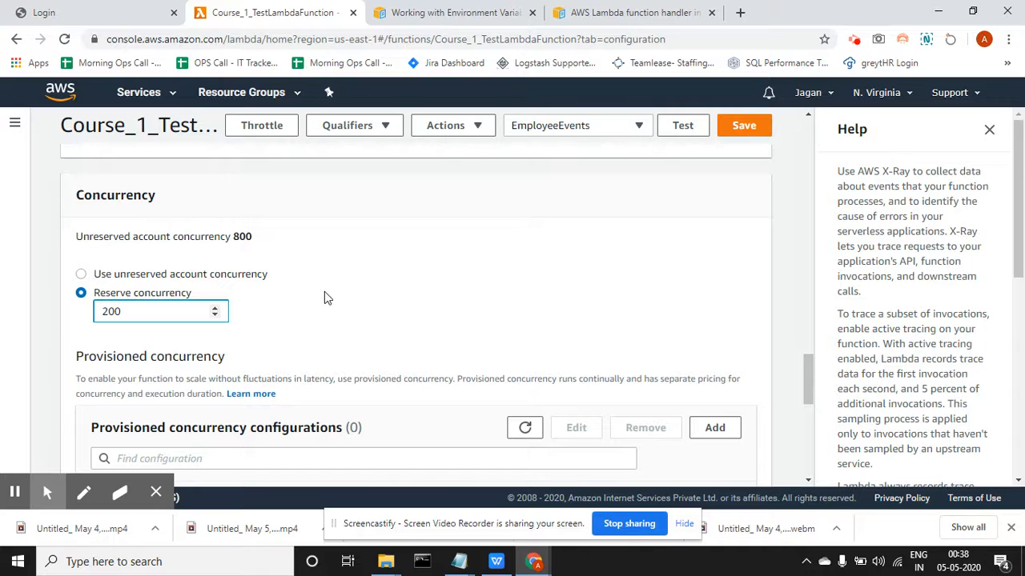
Examine the Asynchronous invocation and Database proxies sections, and return to the function's Designer overview.
scroll(325, 297, "down", 5)
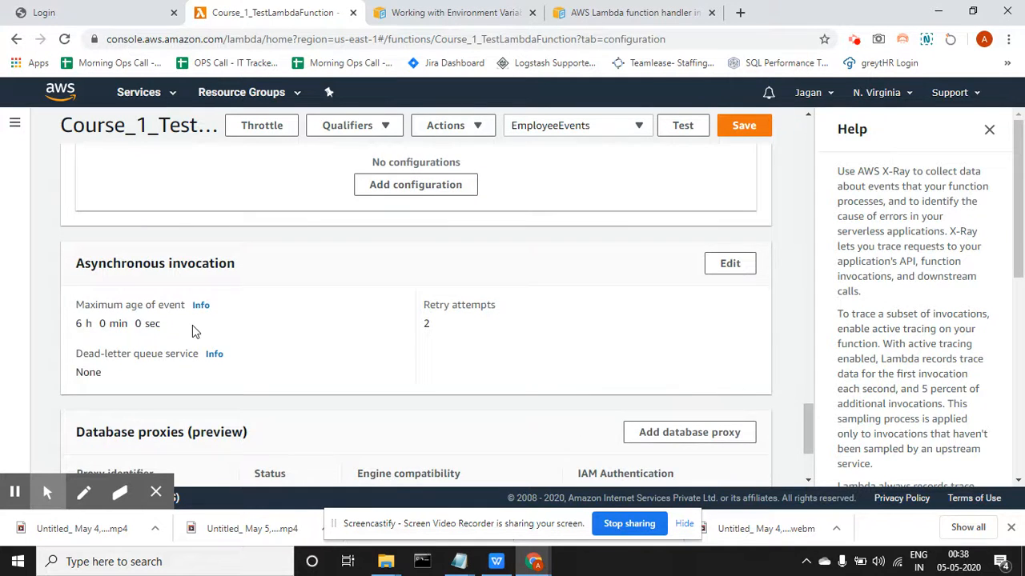
scroll(192, 331, "down", 2)
scroll(288, 346, "up", 2)
scroll(336, 359, "down", 2)
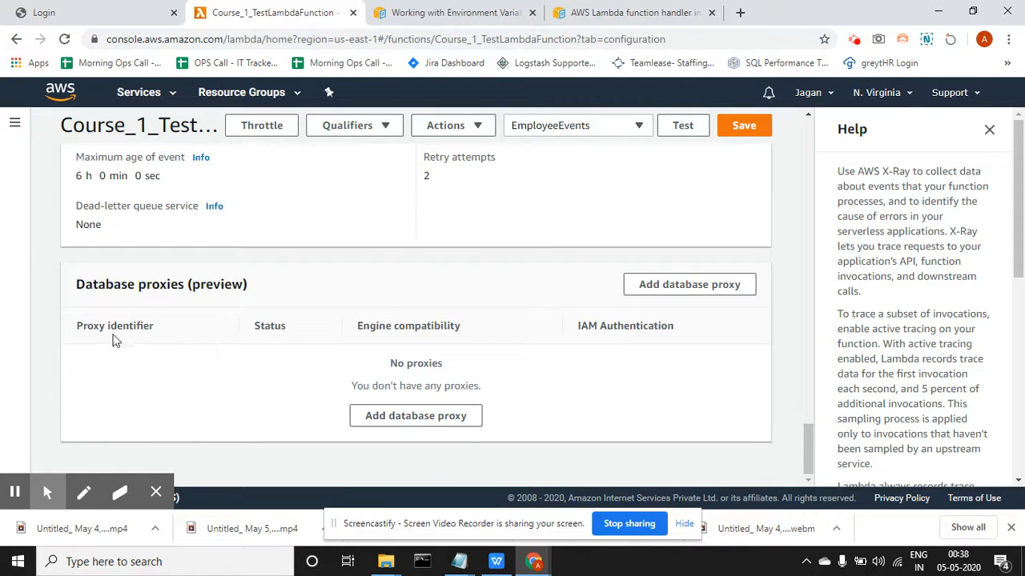
scroll(245, 382, "up", 15)
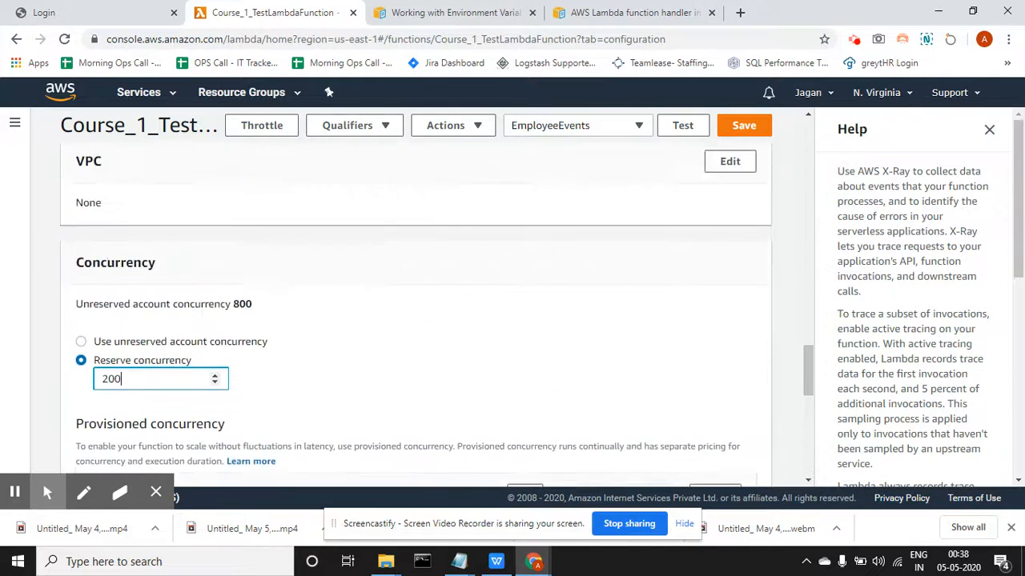
scroll(245, 382, "up", 15)
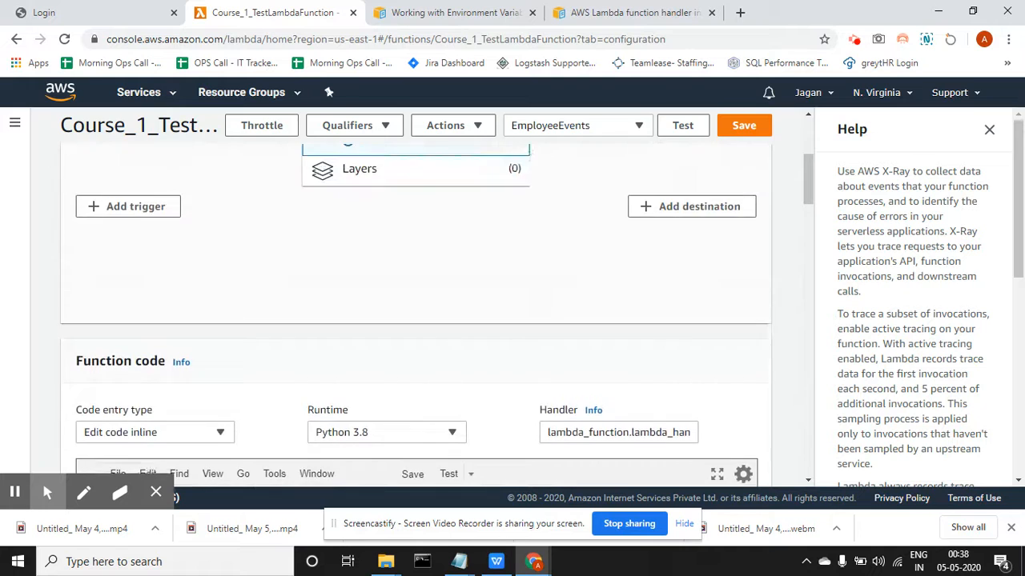
scroll(184, 322, "down", 2)
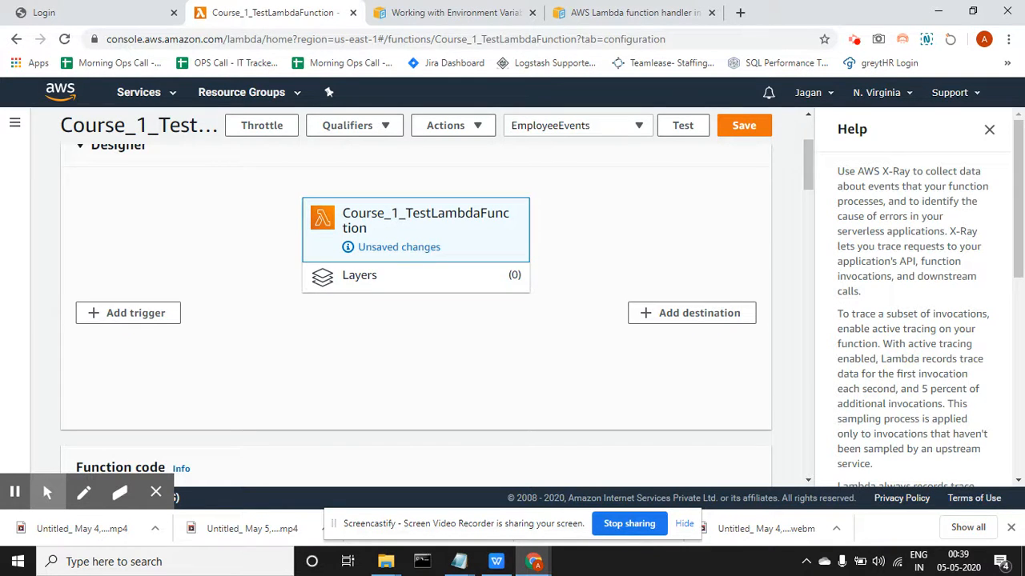
scroll(439, 264, "down", 3)
scroll(323, 302, "up", 5)
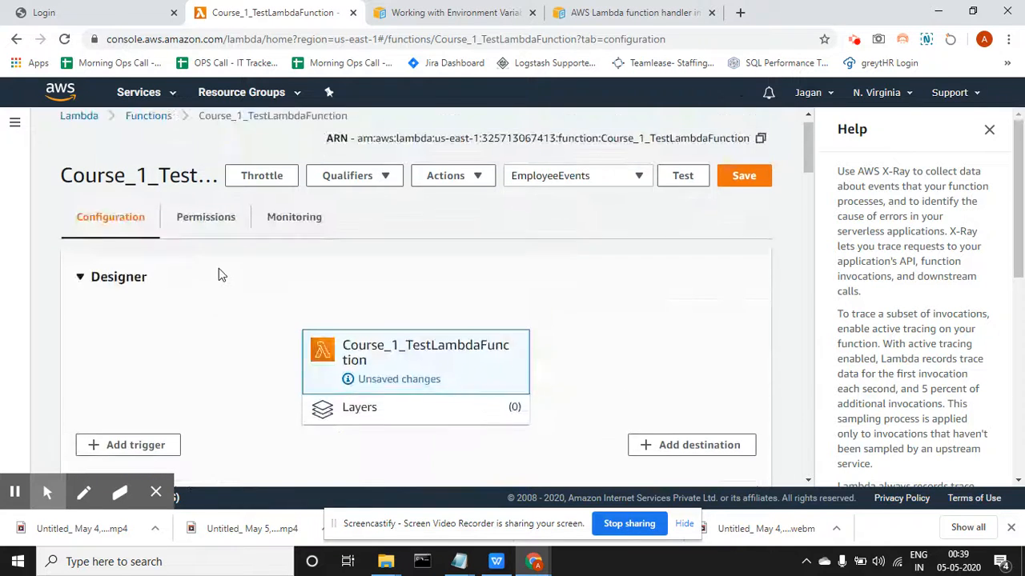